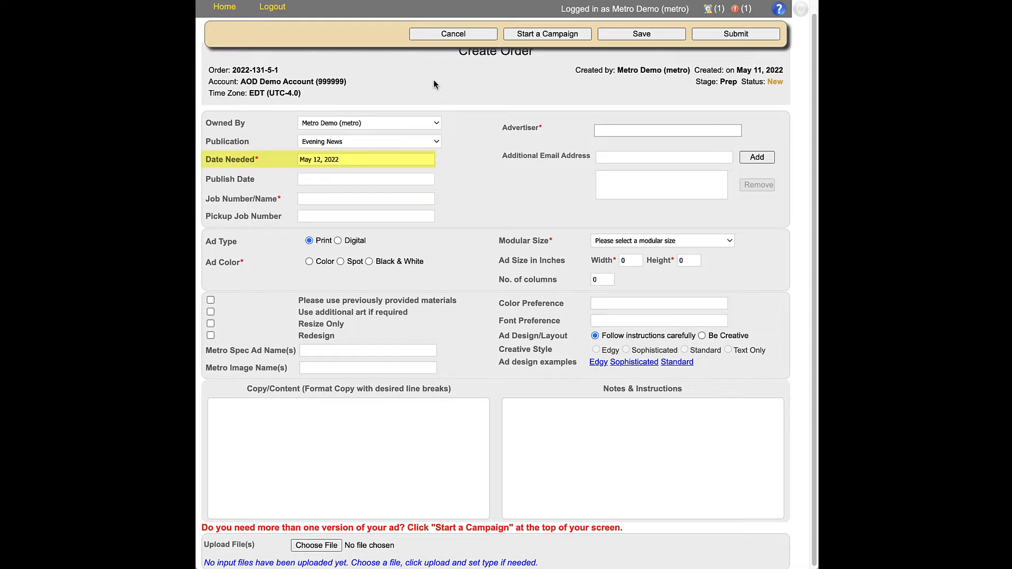
Leave the publish date blank and enter pawsandclaws_050922 as the job number/name of the new order
{"action": "key", "text": "Tab"}
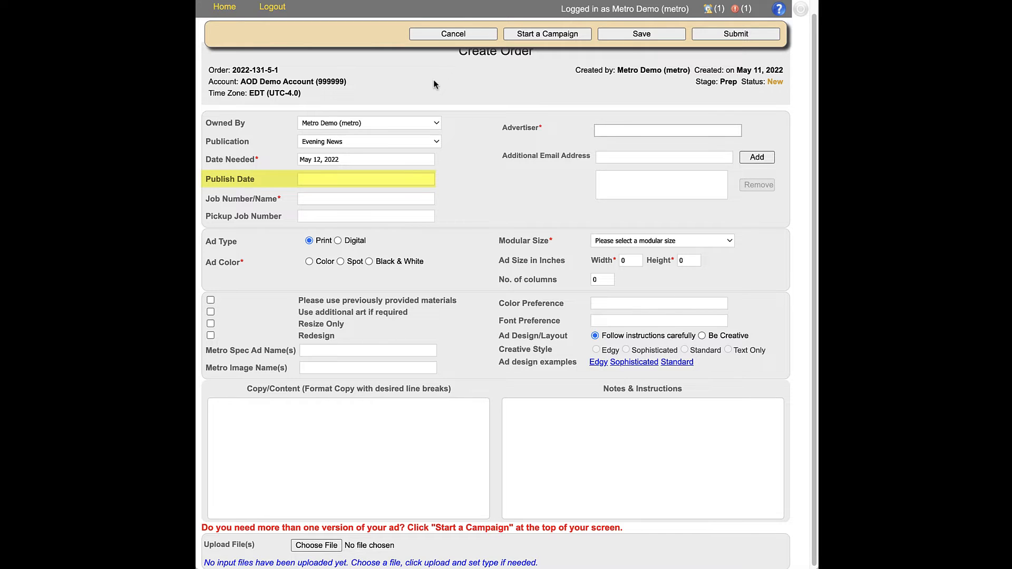
{"action": "key", "text": "Tab"}
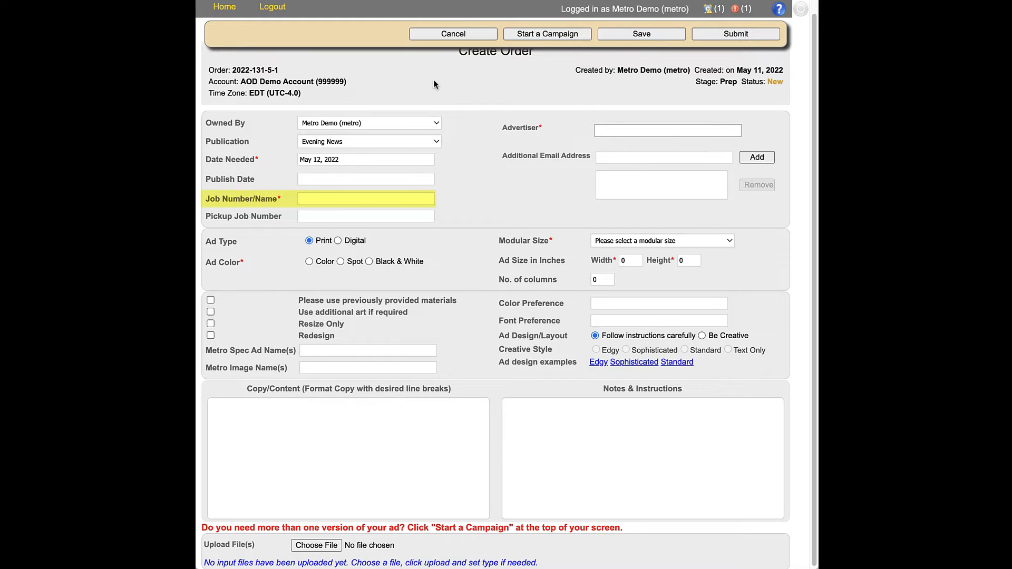
{"action": "type", "text": "pawsandclaws_050922"}
{"action": "key", "text": "Tab"}
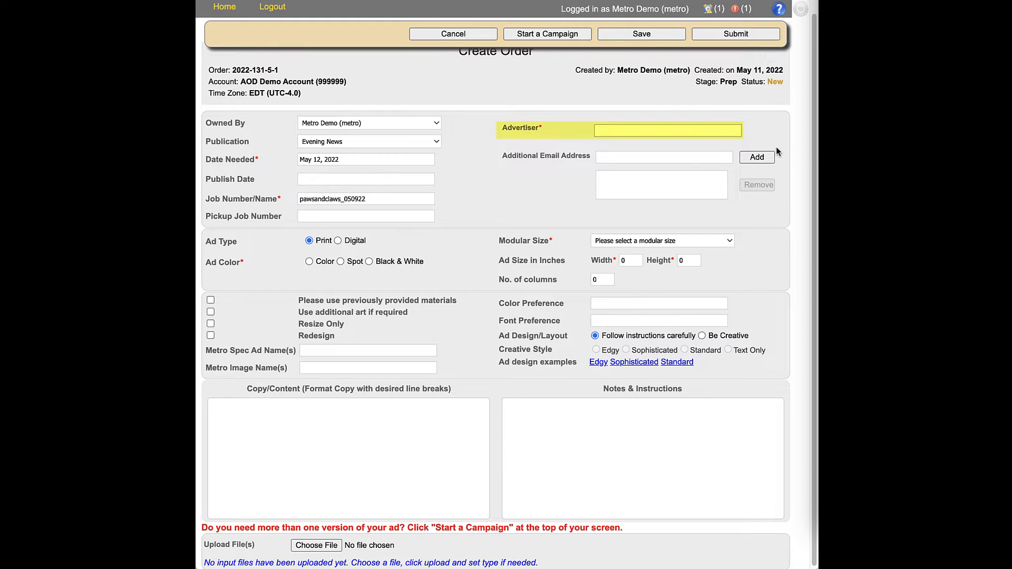
Set the advertiser to Paws & Claws
{"action": "left_click", "coordinate": [680, 130]}
{"action": "type", "text": "Paws"}
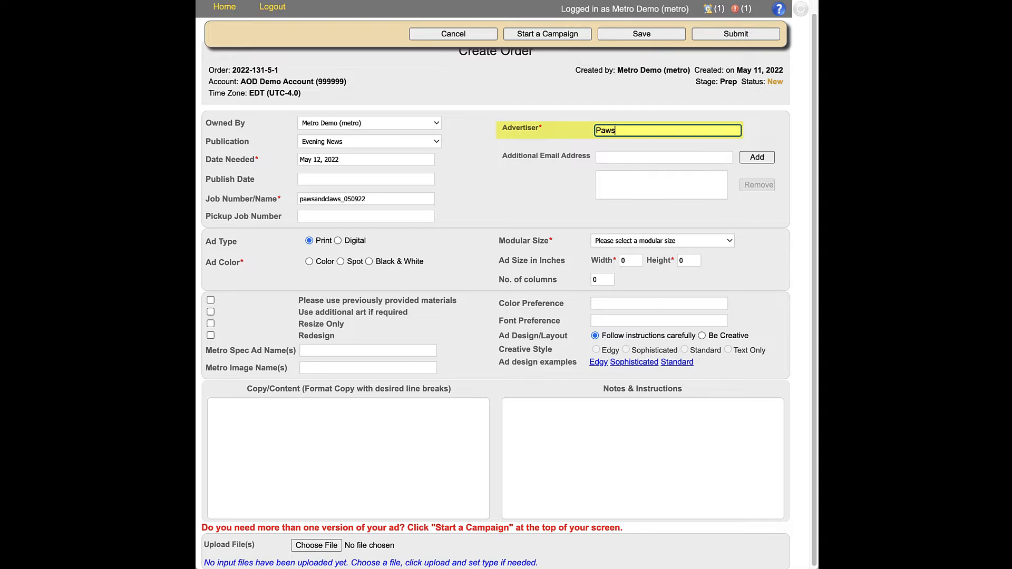
{"action": "left_click", "coordinate": [655, 148]}
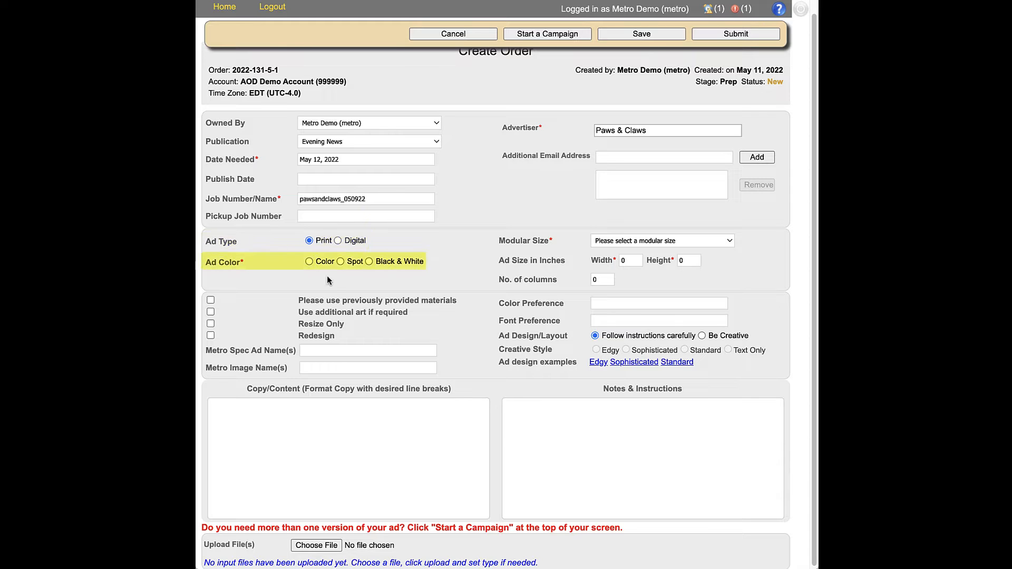
Set the ad color to Color and the modular size to <= 1/4 page
{"action": "left_click", "coordinate": [309, 262]}
{"action": "left_click", "coordinate": [731, 244]}
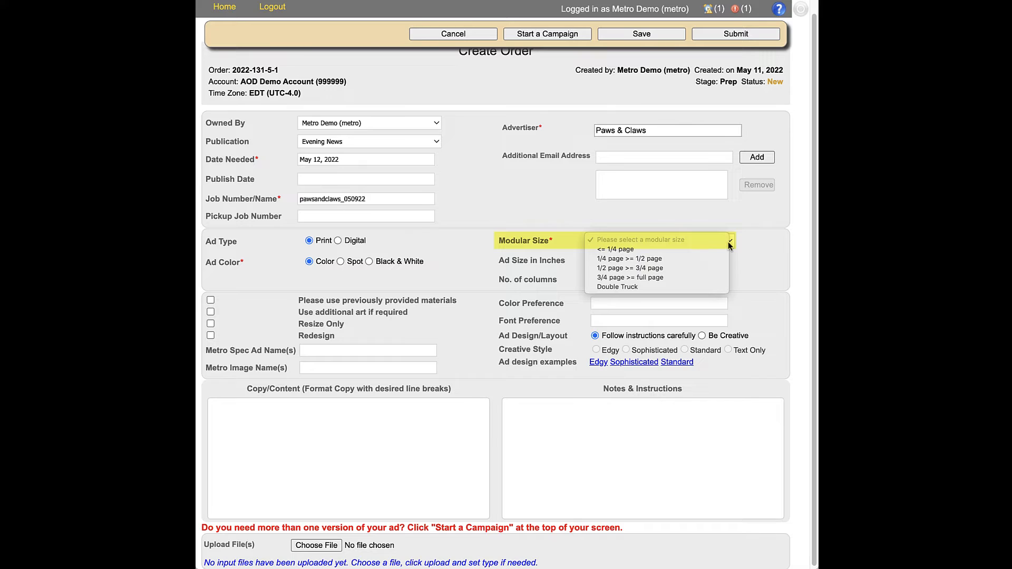
{"action": "left_click", "coordinate": [668, 250]}
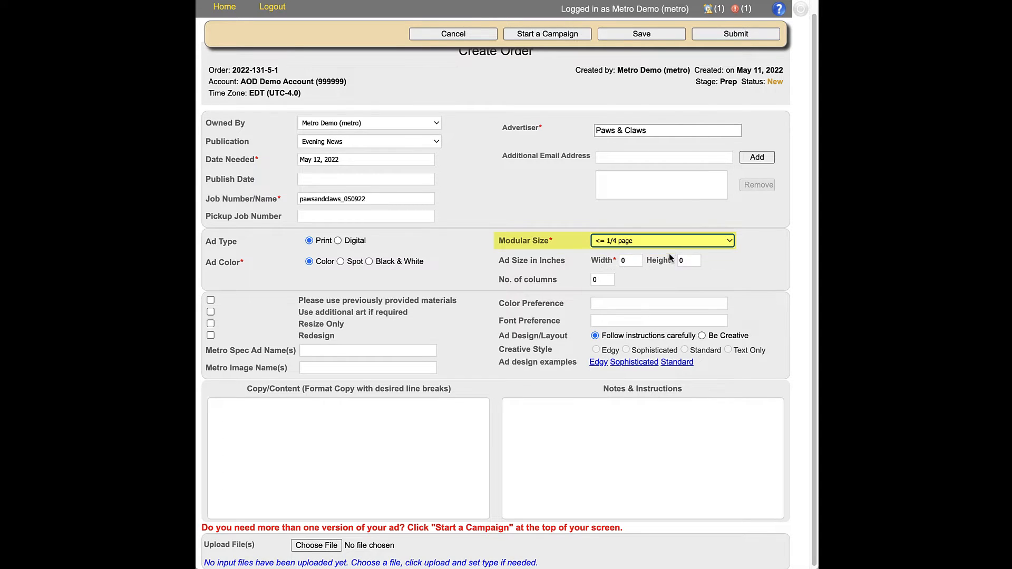
Set the ad size to 3.5 inches wide and 2 inches high
{"action": "left_click", "coordinate": [633, 261]}
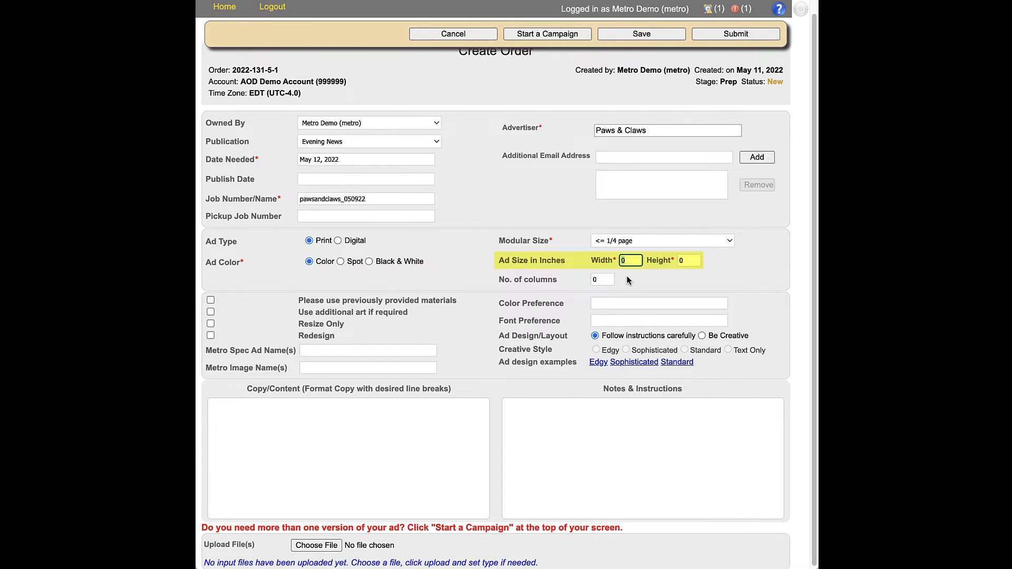
{"action": "key", "text": "BackSpace"}
{"action": "type", "text": "3.5"}
{"action": "key", "text": "Tab"}
{"action": "type", "text": "2"}
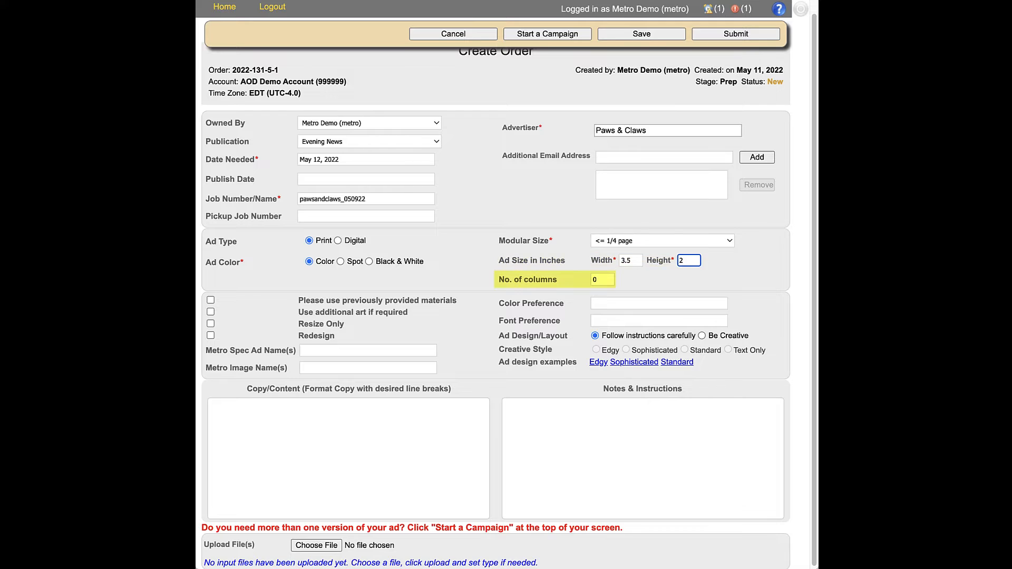
{"action": "left_click", "coordinate": [641, 282]}
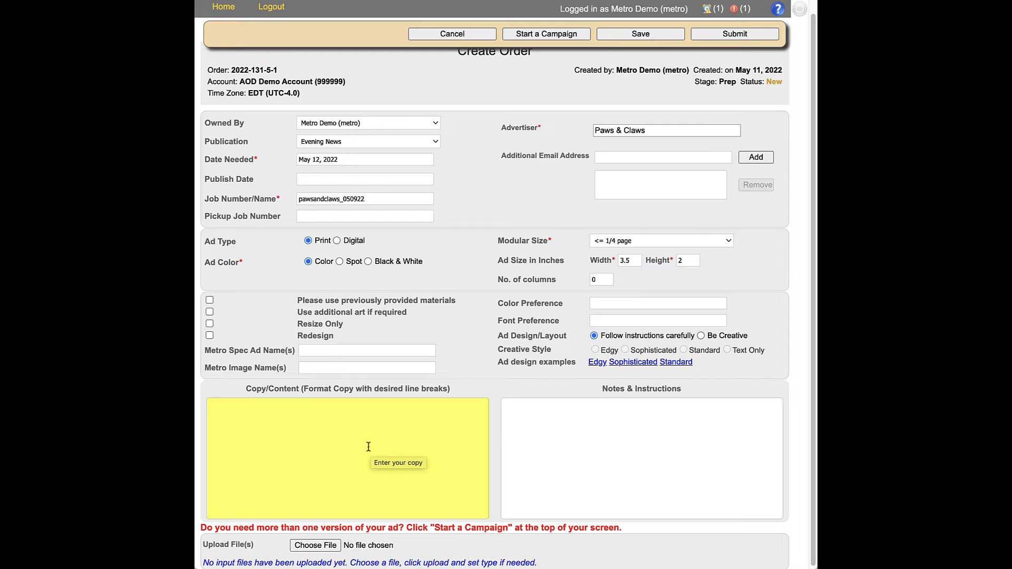
Paste the "Find Your Furever Companion" pet adoption copy with the advertiser's contact details into Copy/Content as plain text
{"action": "left_click", "coordinate": [368, 446]}
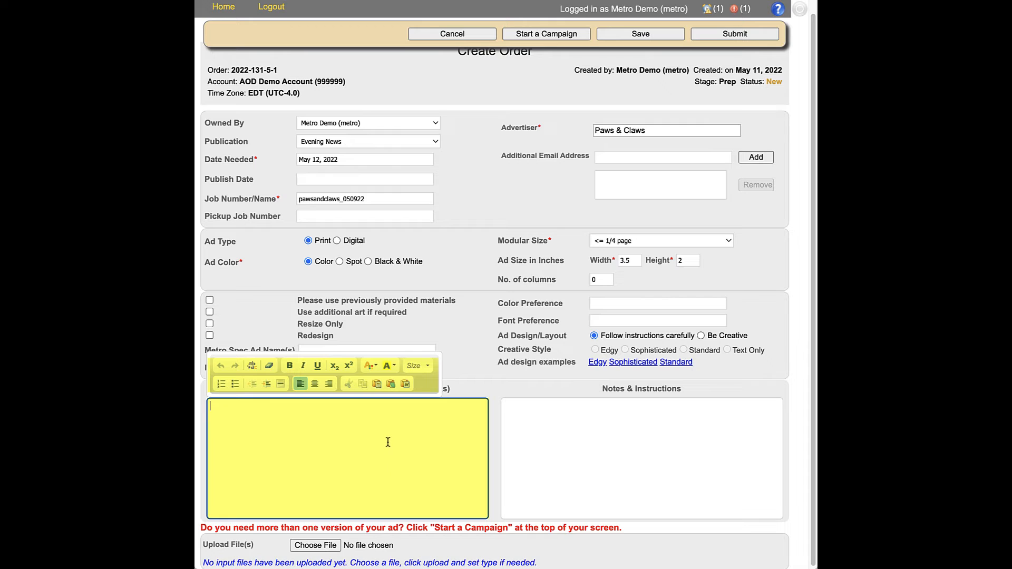
{"action": "left_click", "coordinate": [390, 386]}
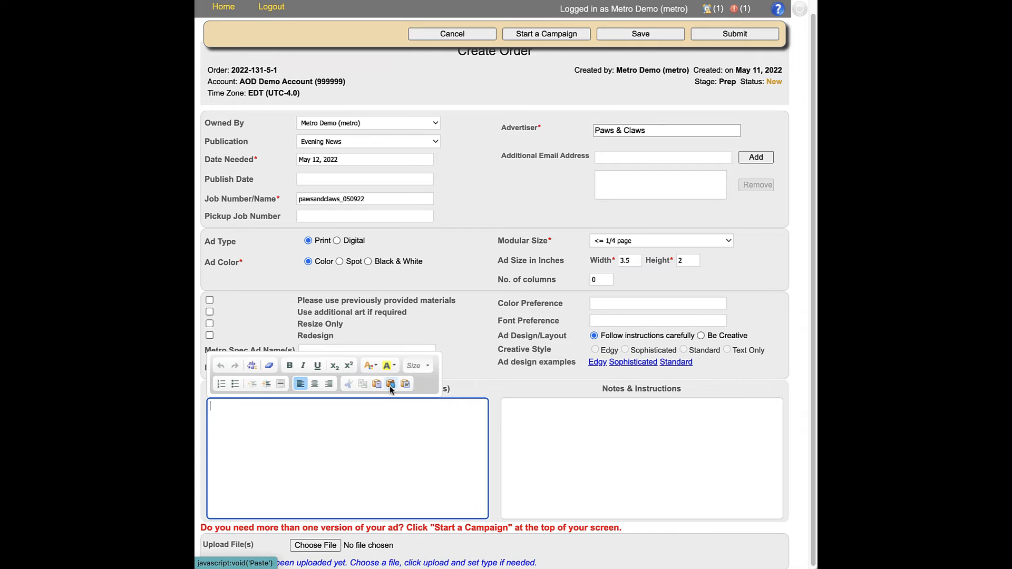
{"action": "key", "text": "ctrl+v"}
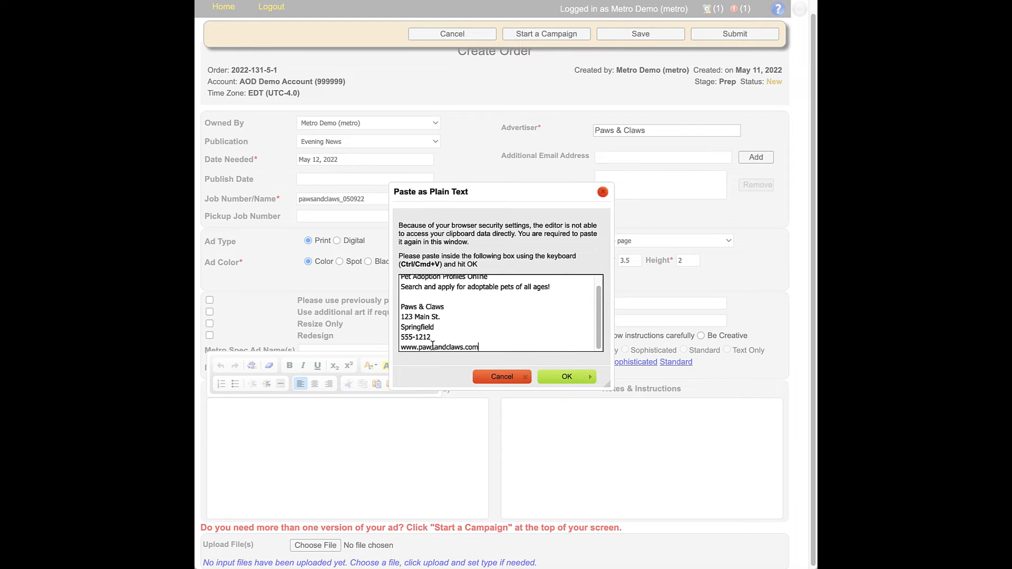
{"action": "left_click", "coordinate": [552, 374]}
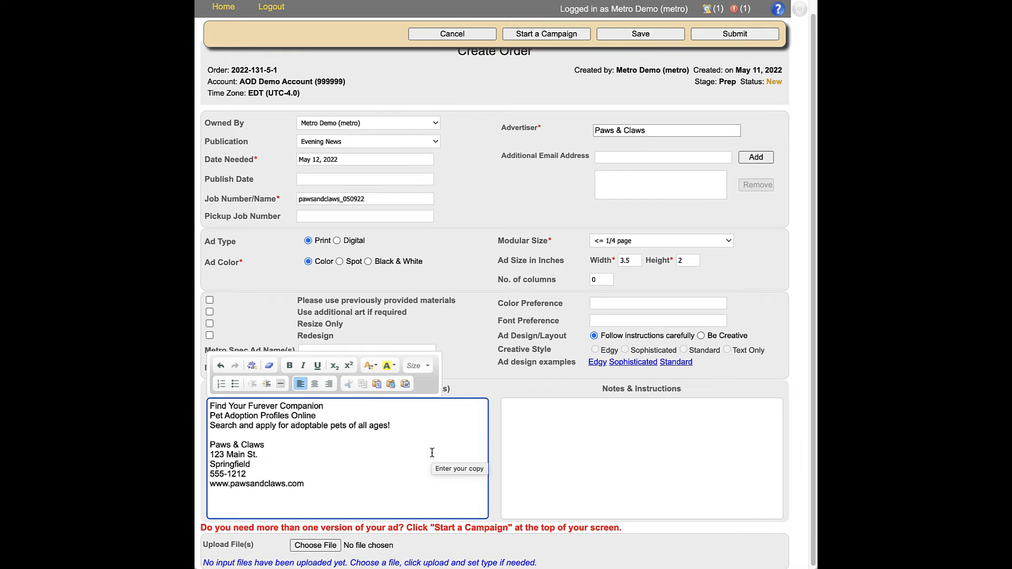
{"action": "scroll", "coordinate": [431, 453], "scroll_direction": "up", "scroll_amount": 1}
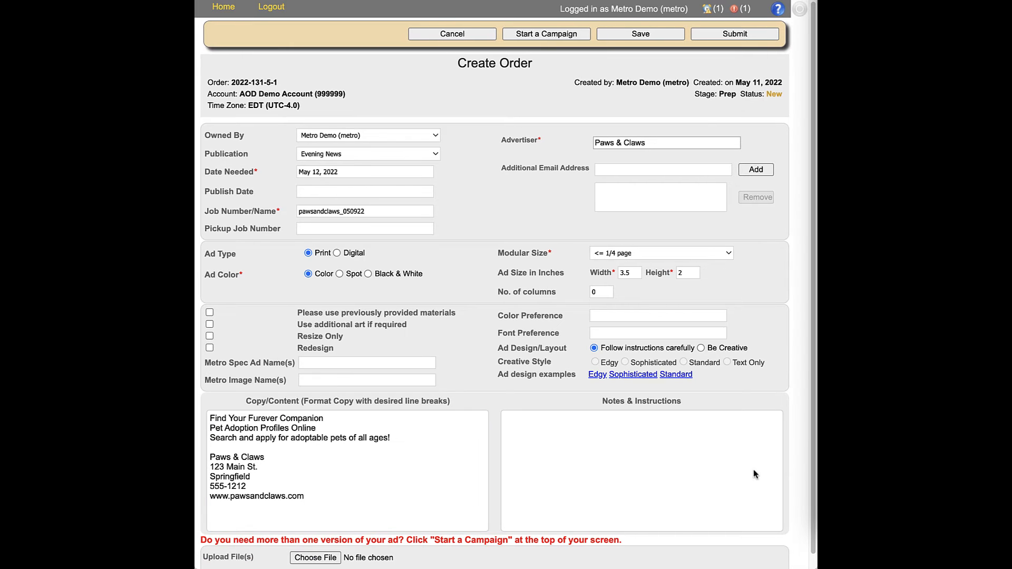
Upload PawsClawsLogo3.eps to the order and keep Material as its file type
{"action": "left_click", "coordinate": [680, 480]}
{"action": "scroll", "coordinate": [675, 471], "scroll_direction": "down", "scroll_amount": 1}
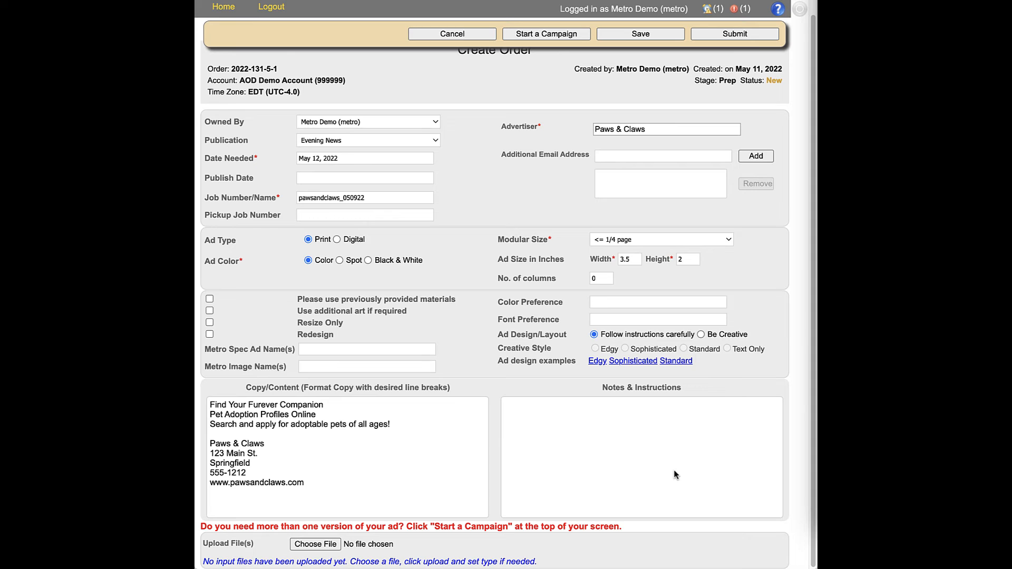
{"action": "left_click", "coordinate": [315, 544]}
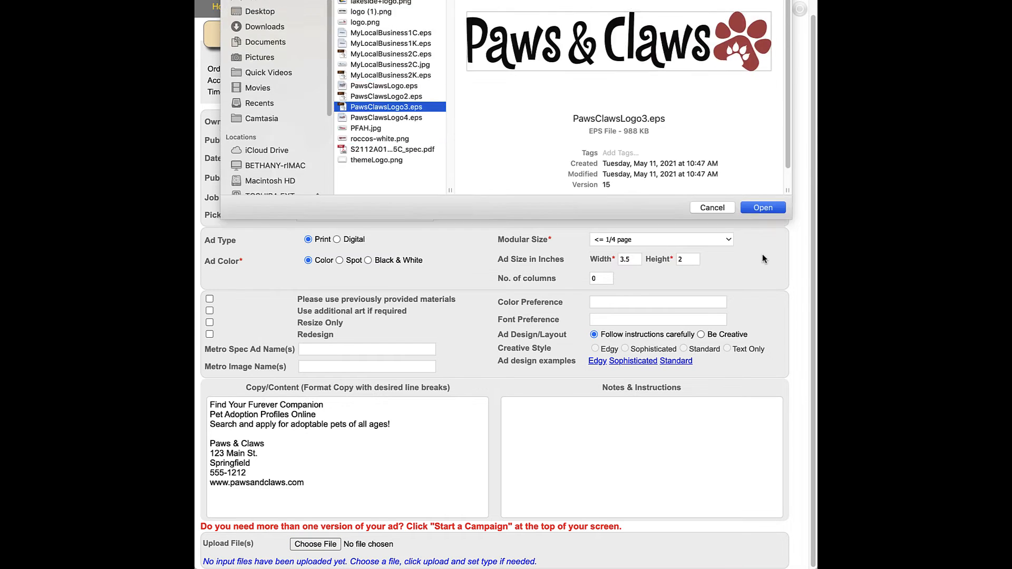
{"action": "key", "text": "Return"}
{"action": "scroll", "coordinate": [701, 437], "scroll_direction": "down", "scroll_amount": 3}
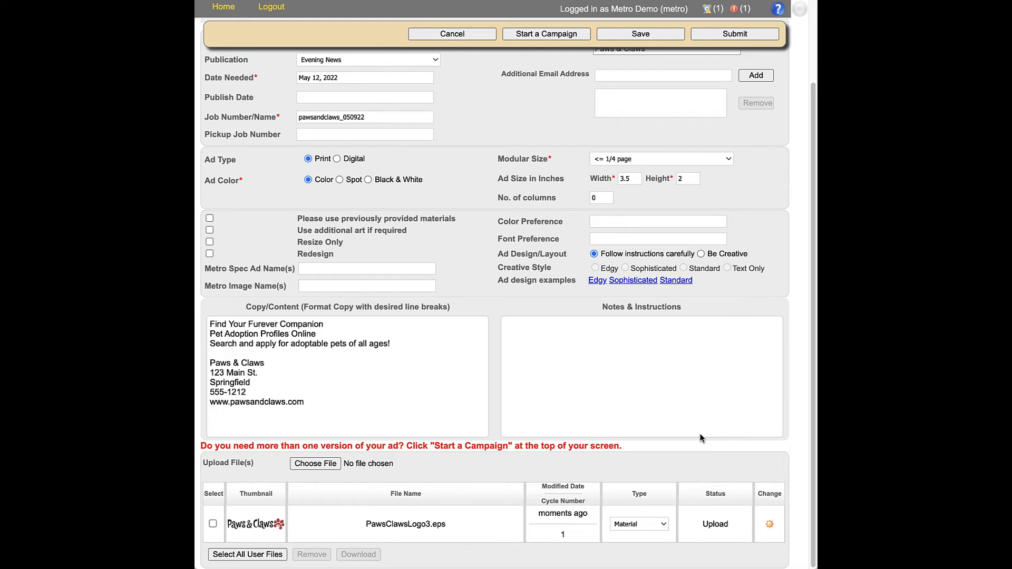
{"action": "left_click", "coordinate": [665, 527]}
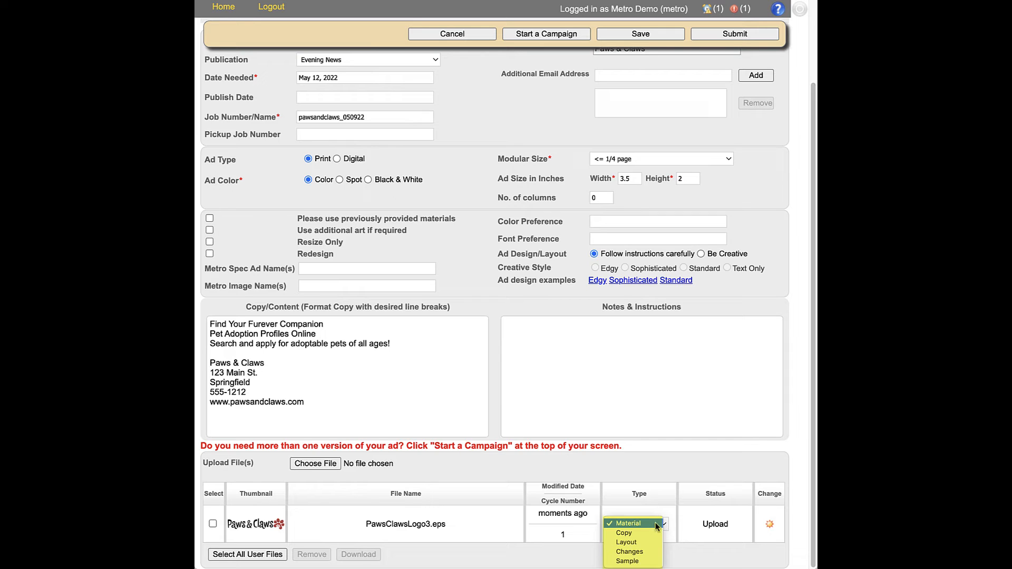
{"action": "left_click", "coordinate": [655, 525]}
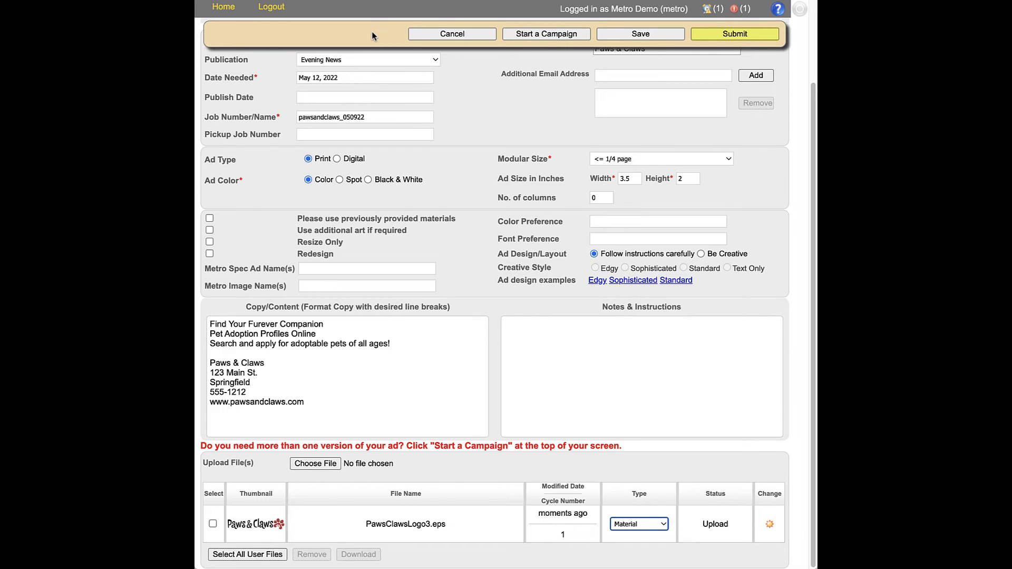
Submit the new order without a notification message
{"action": "left_click", "coordinate": [735, 33]}
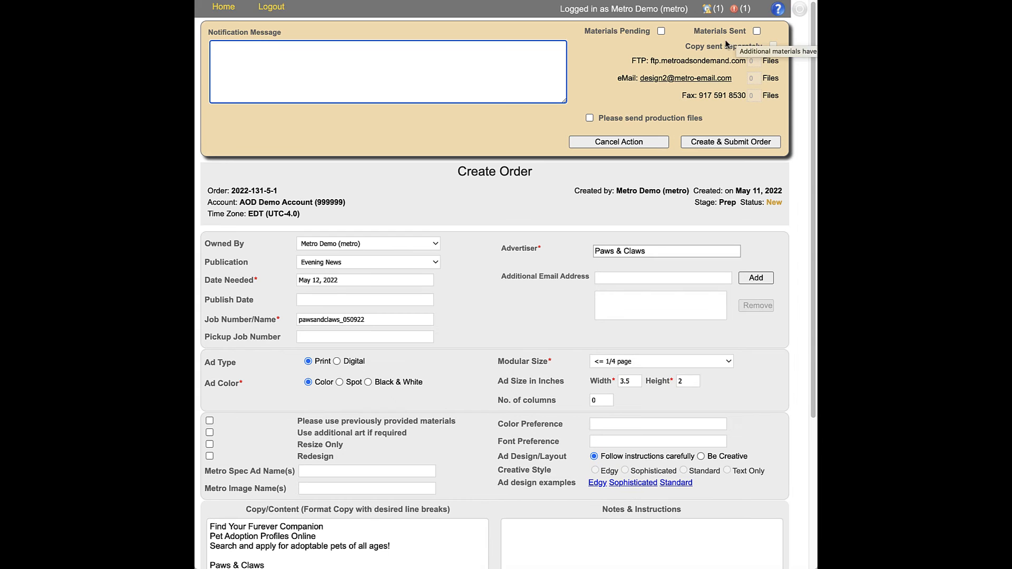
{"action": "left_click", "coordinate": [465, 78]}
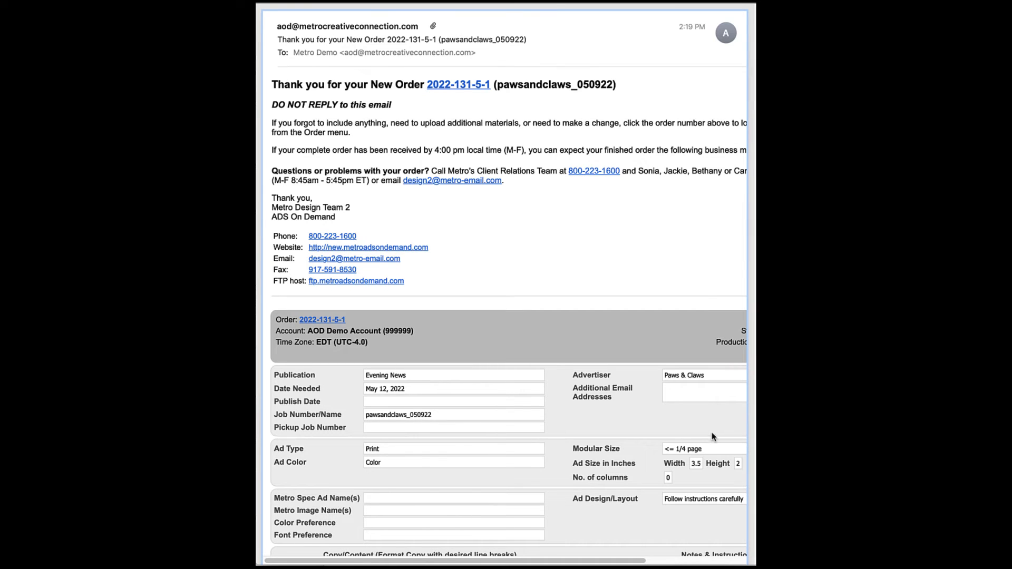
Review the order information in the confirmation e-mail
{"action": "scroll", "coordinate": [713, 436], "scroll_direction": "right", "scroll_amount": 1}
{"action": "scroll", "coordinate": [713, 435], "scroll_direction": "down", "scroll_amount": 5}
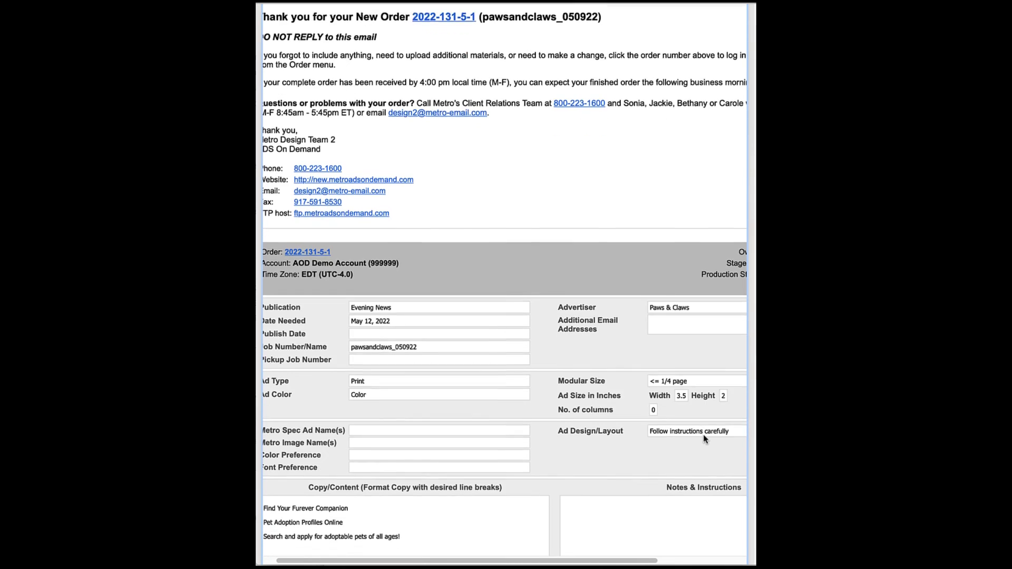
{"action": "scroll", "coordinate": [703, 438], "scroll_direction": "down", "scroll_amount": 3}
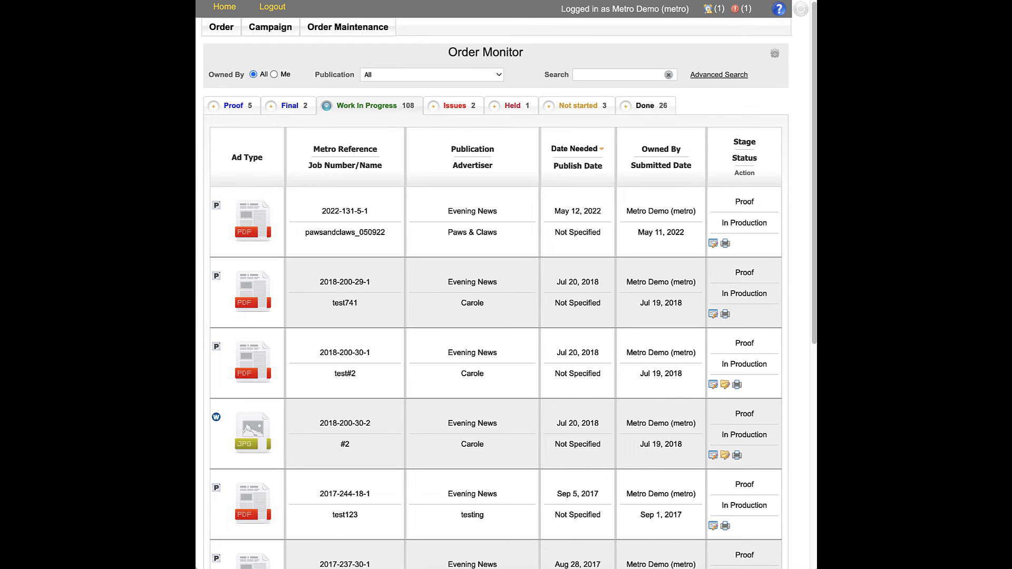
In the pawsandclaws_050922 order, add the notes "use a photo of someone cuddling a dog or cat" and "include Facebook and Instagram logos"
{"action": "left_click", "coordinate": [713, 245]}
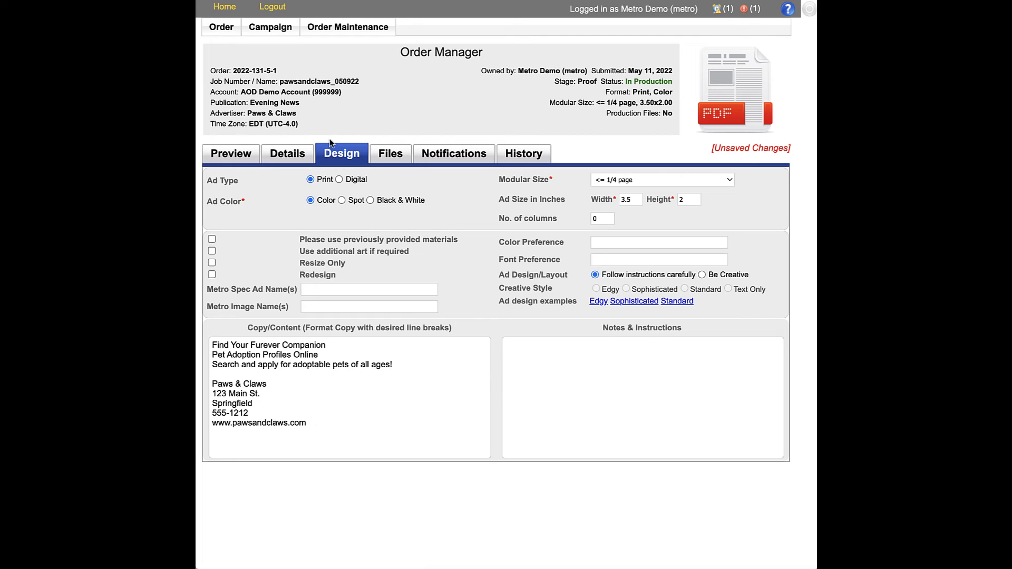
{"action": "left_click", "coordinate": [557, 366]}
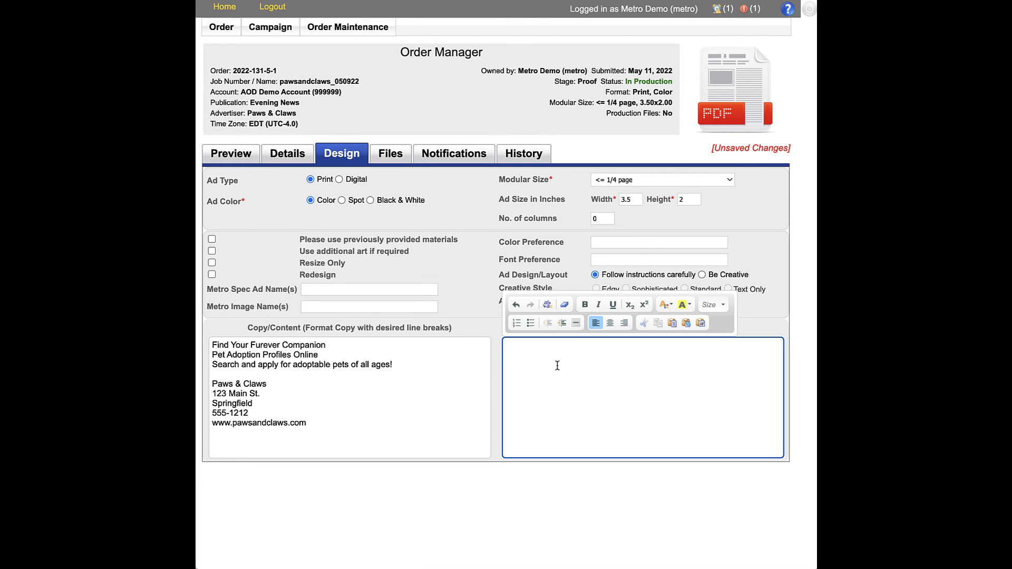
{"action": "key", "text": "ctrl+v"}
{"action": "left_click", "coordinate": [568, 322]}
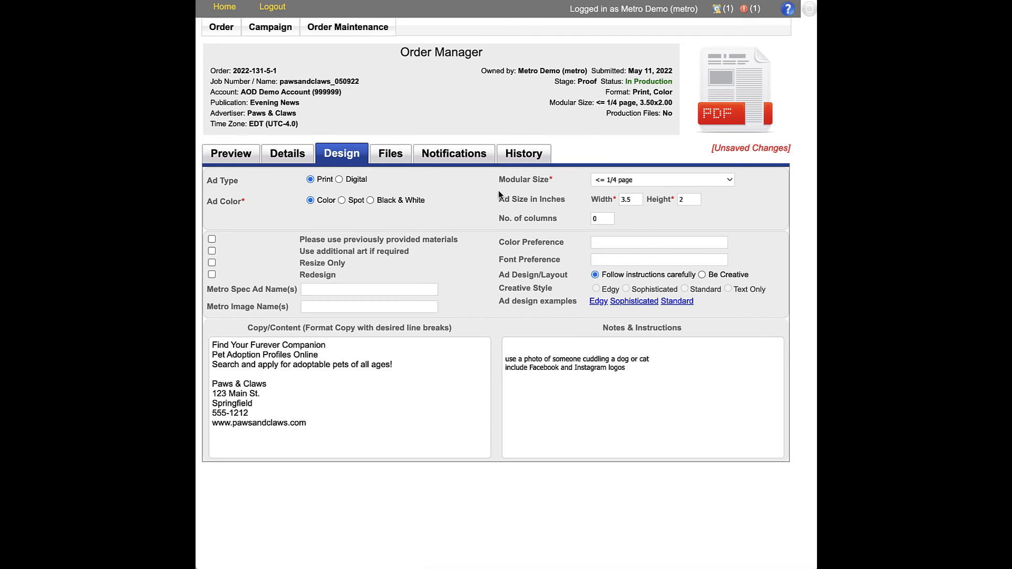
Check the order's details and uploaded files, and submit the changes as a revised order
{"action": "left_click", "coordinate": [296, 158]}
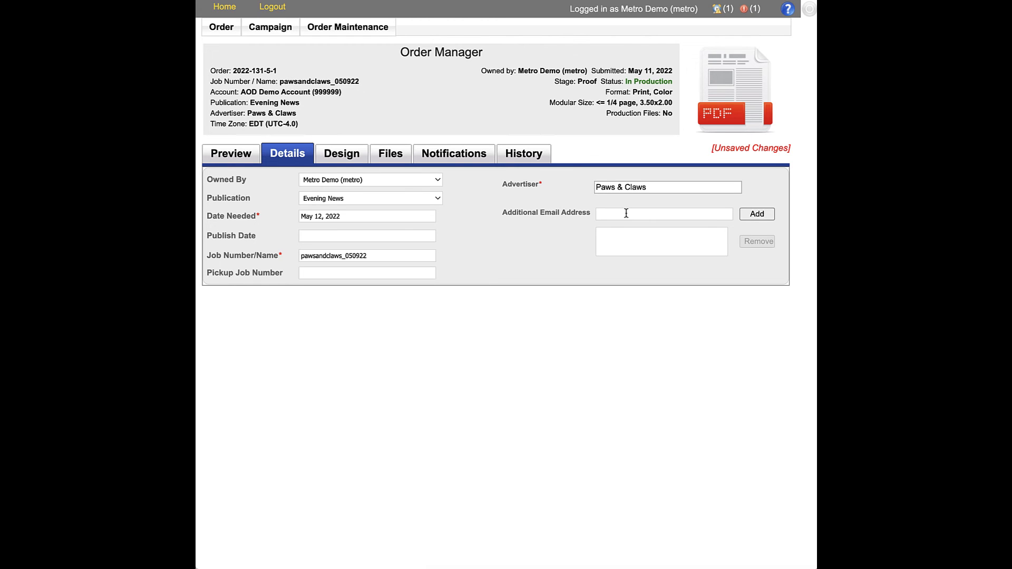
{"action": "left_click", "coordinate": [392, 157]}
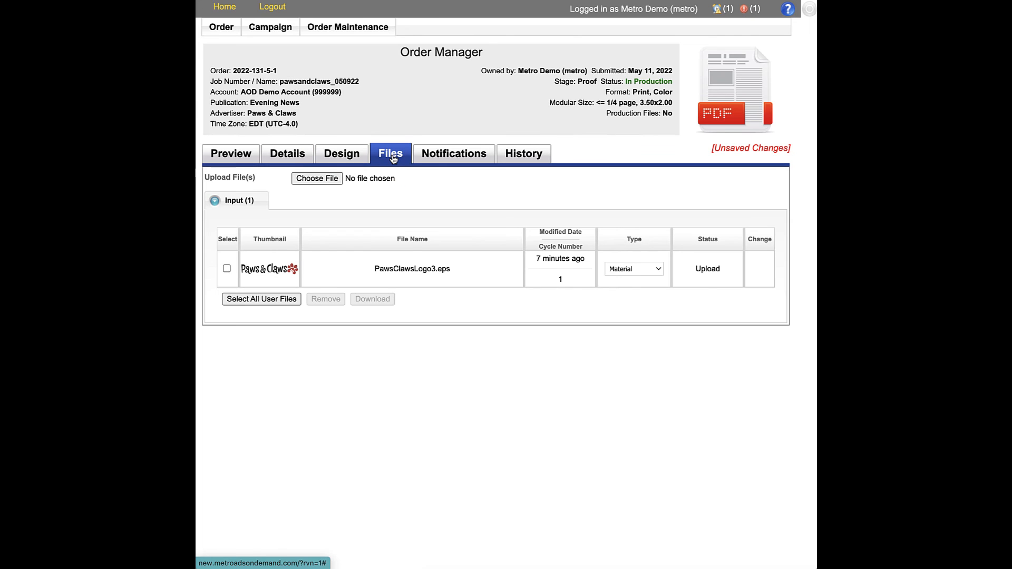
{"action": "left_click", "coordinate": [222, 34]}
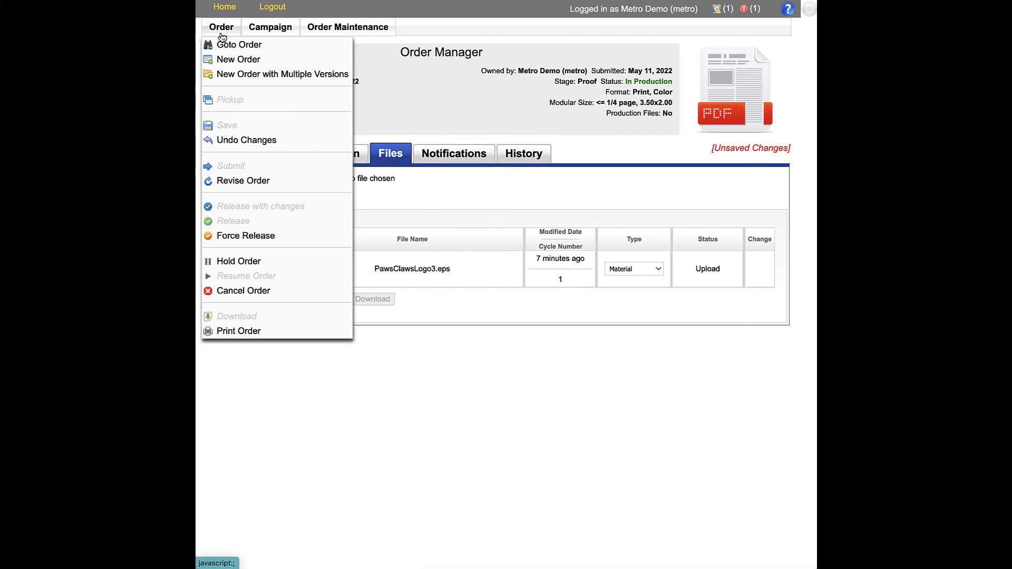
{"action": "left_click", "coordinate": [271, 182]}
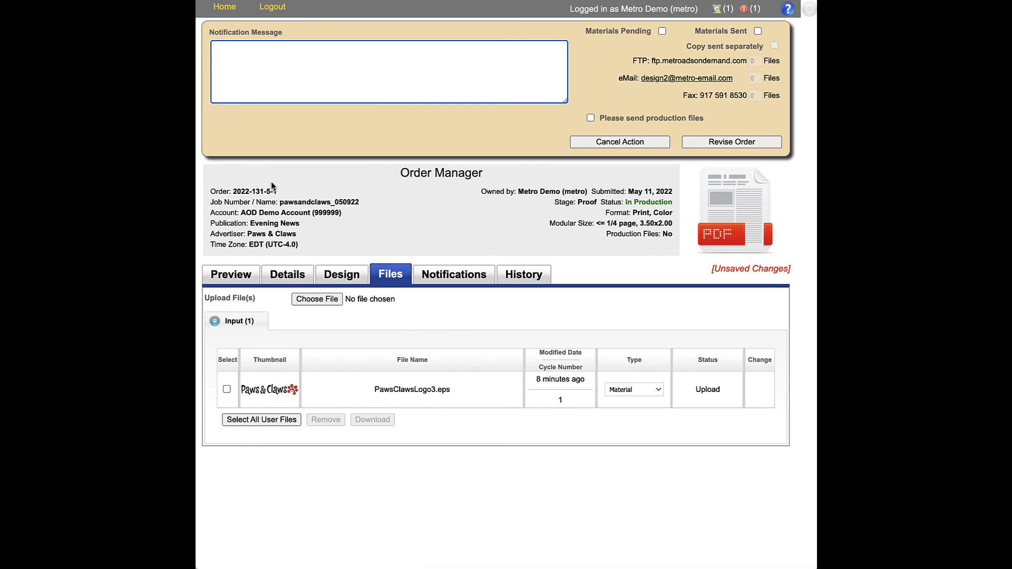
{"action": "left_click", "coordinate": [748, 147]}
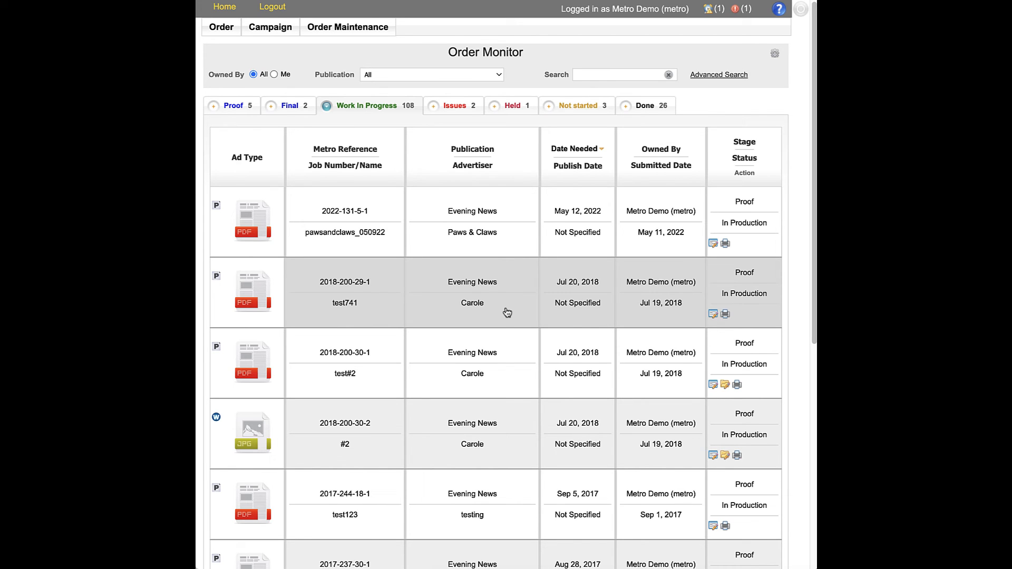
Show the orders with issues in the Order Monitor
{"action": "left_click", "coordinate": [454, 108]}
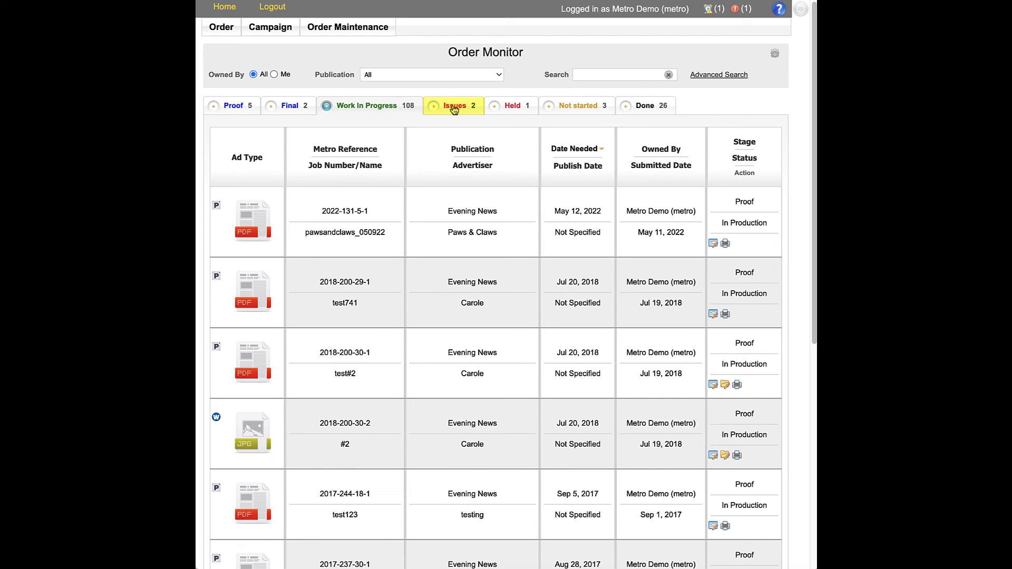